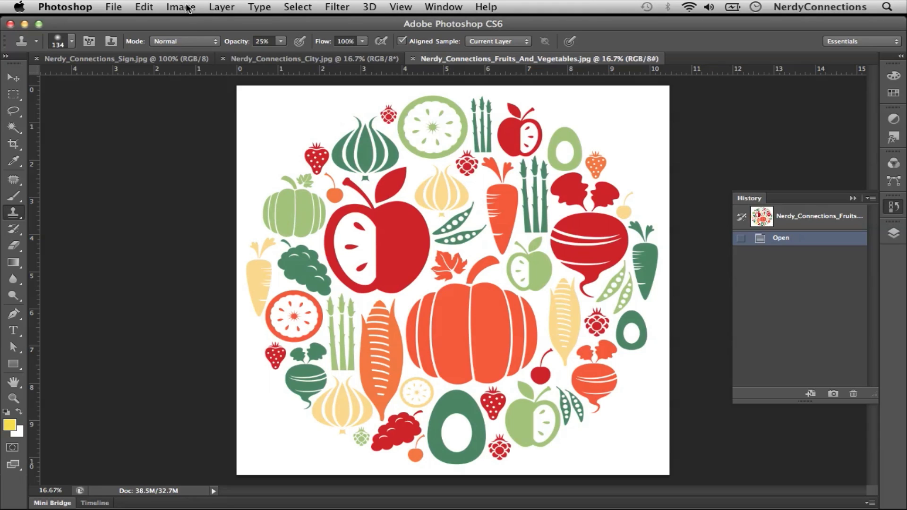
Open the Image Size dialog and move it aside to reveal the fruit graphic
{"action": "left_click", "coordinate": [188, 8]}
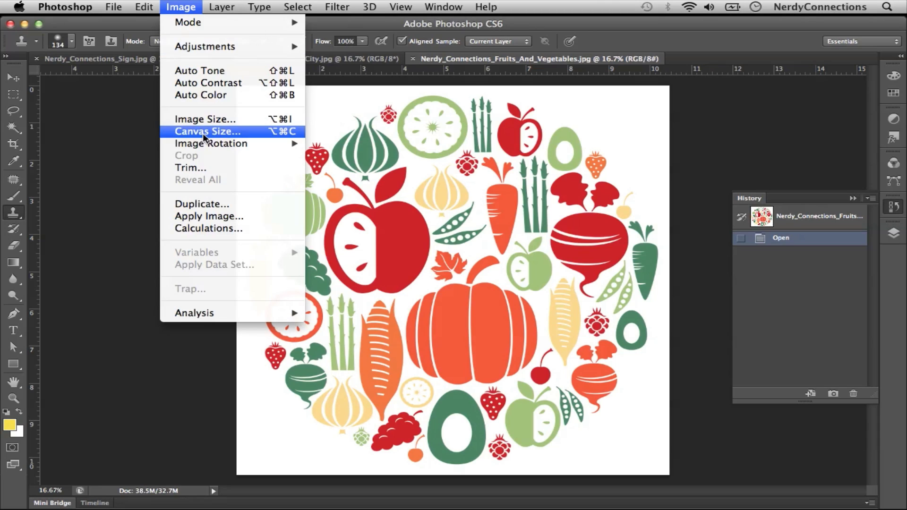
{"action": "left_click", "coordinate": [196, 118]}
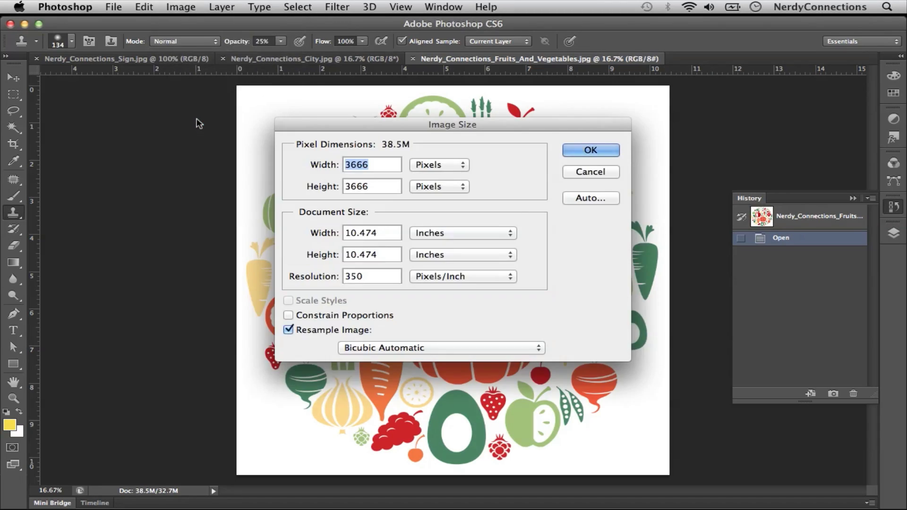
{"action": "left_click_drag", "start_coordinate": [373, 132], "coordinate": [617, 98]}
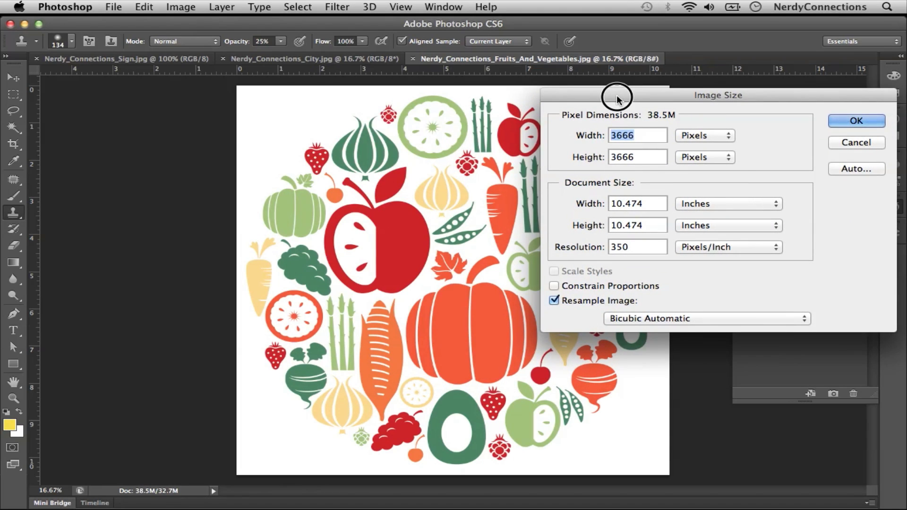
{"action": "left_click_drag", "start_coordinate": [617, 98], "coordinate": [607, 99]}
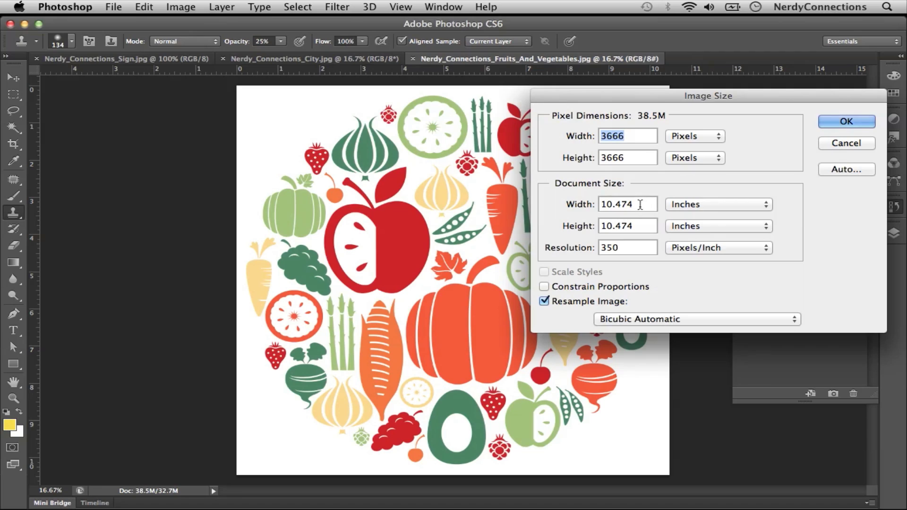
Resample the graphic to a resolution of 72 pixels/inch, giving 754 × 754 pixels
{"action": "left_click", "coordinate": [619, 204]}
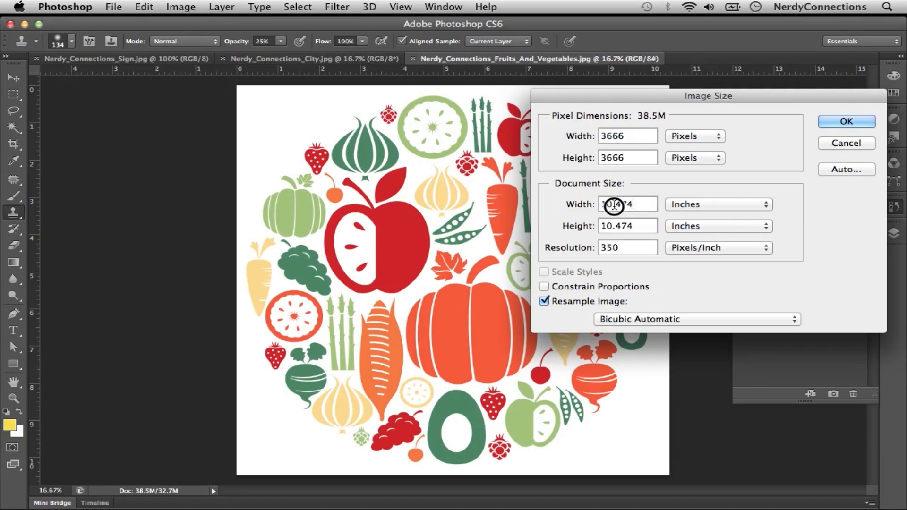
{"action": "double_click", "coordinate": [624, 248]}
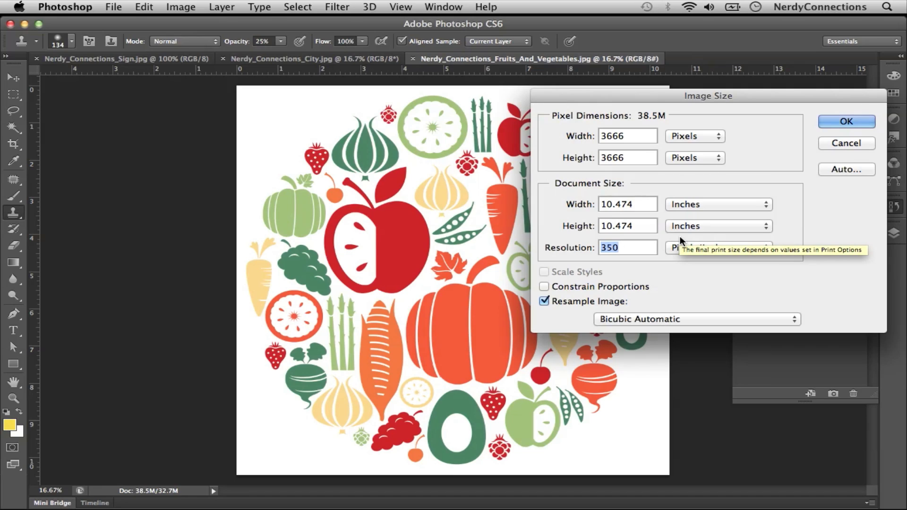
{"action": "type", "text": "72"}
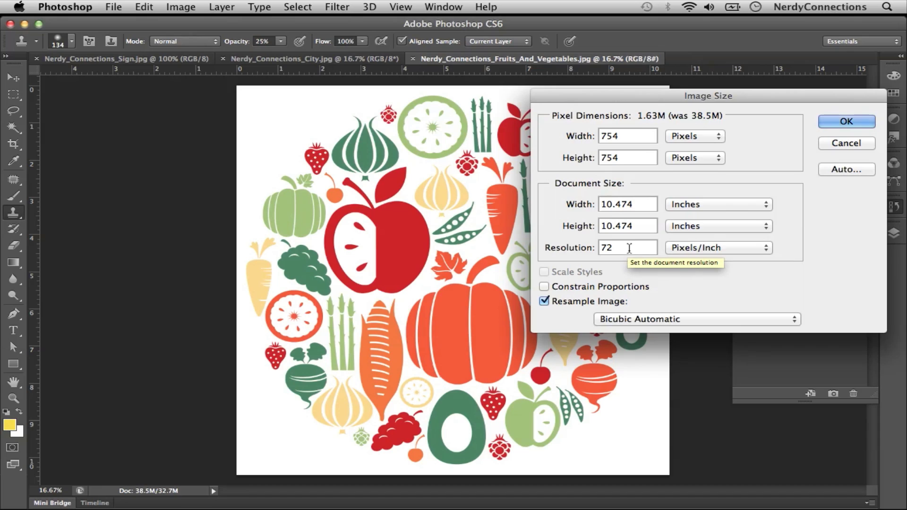
{"action": "left_click", "coordinate": [849, 122]}
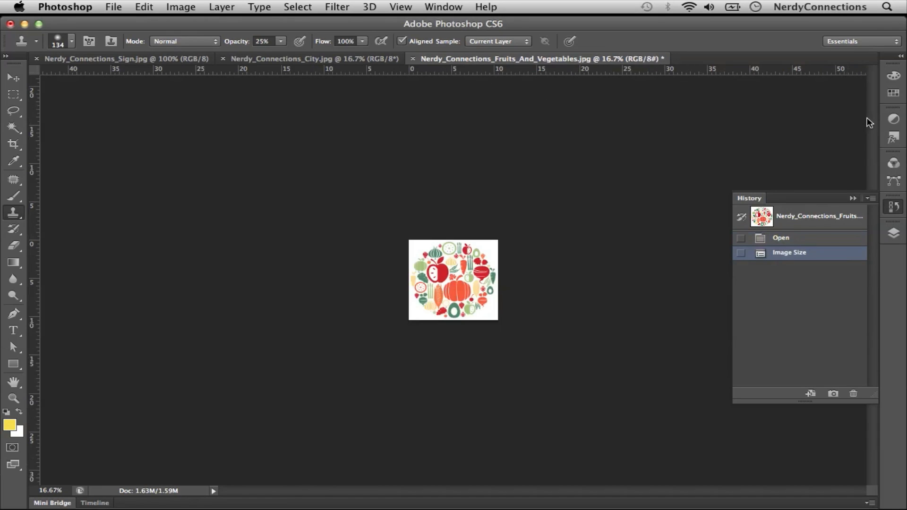
Zoom in on the resampled graphic, then switch to the Nerdy_Connections_City.jpg document
{"action": "key", "text": "super+plus"}
{"action": "key", "text": "super+plus"}
{"action": "key", "text": "super+plus"}
{"action": "key", "text": "super+plus"}
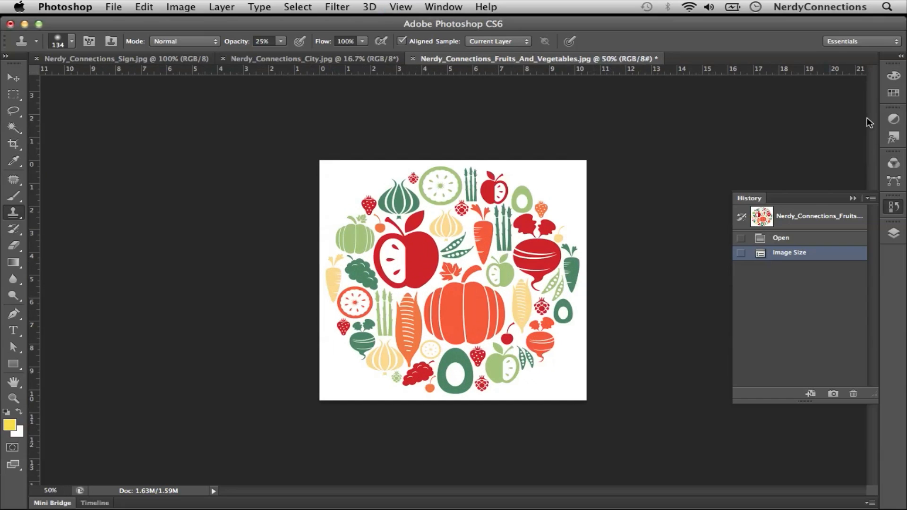
{"action": "left_click", "coordinate": [171, 6]}
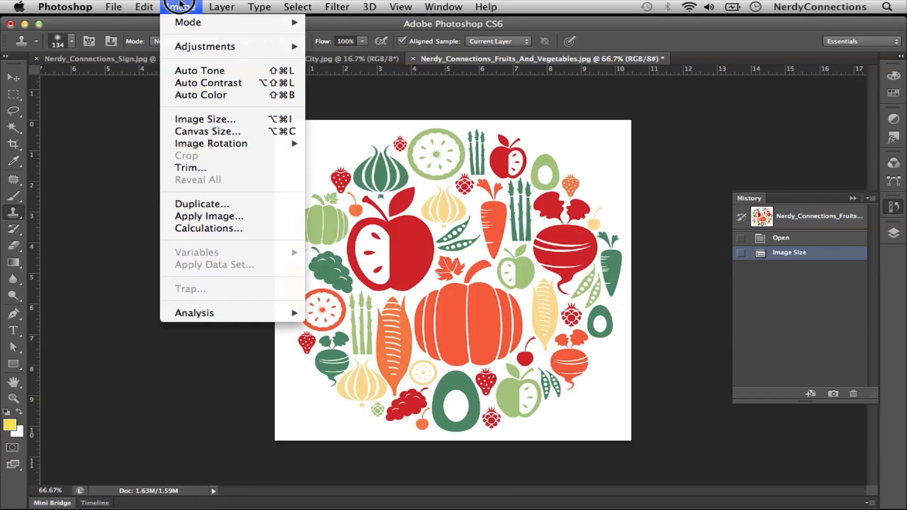
{"action": "left_click", "coordinate": [192, 5]}
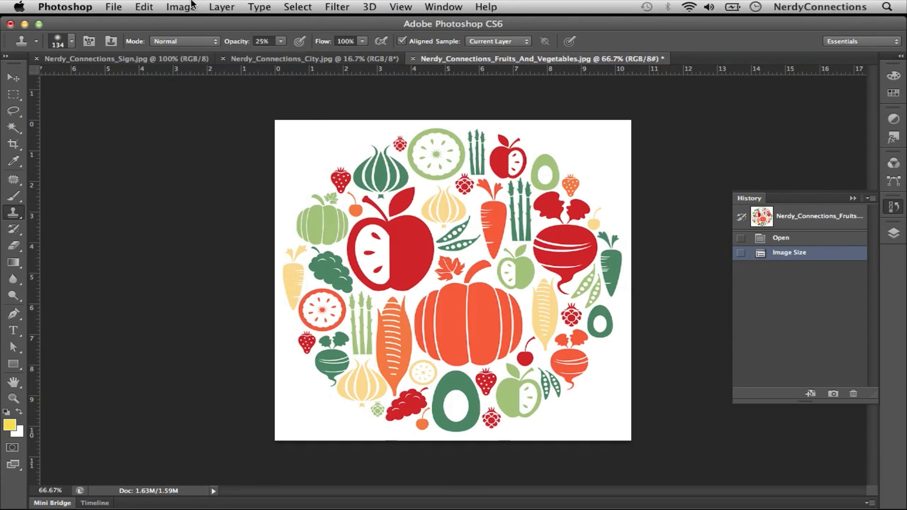
{"action": "left_click", "coordinate": [326, 57]}
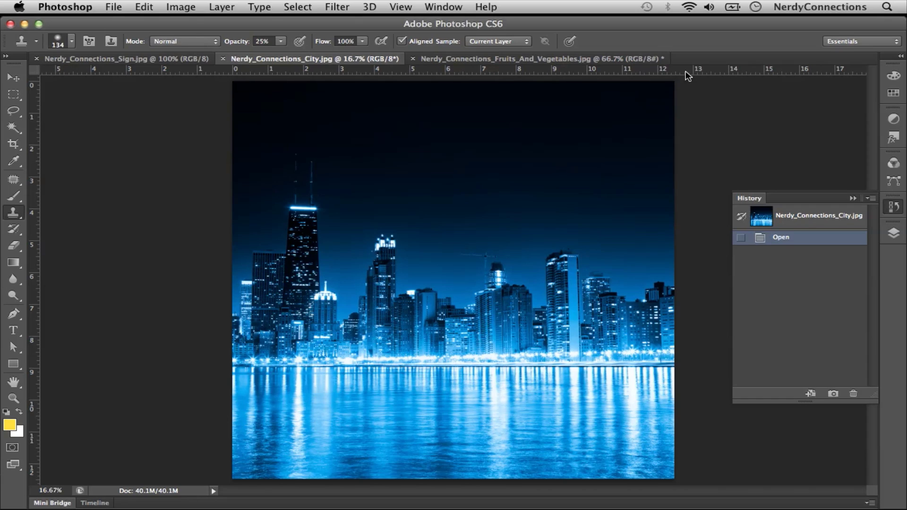
Open Image Size for the city photo and switch the print size units to Percent
{"action": "left_click", "coordinate": [180, 7]}
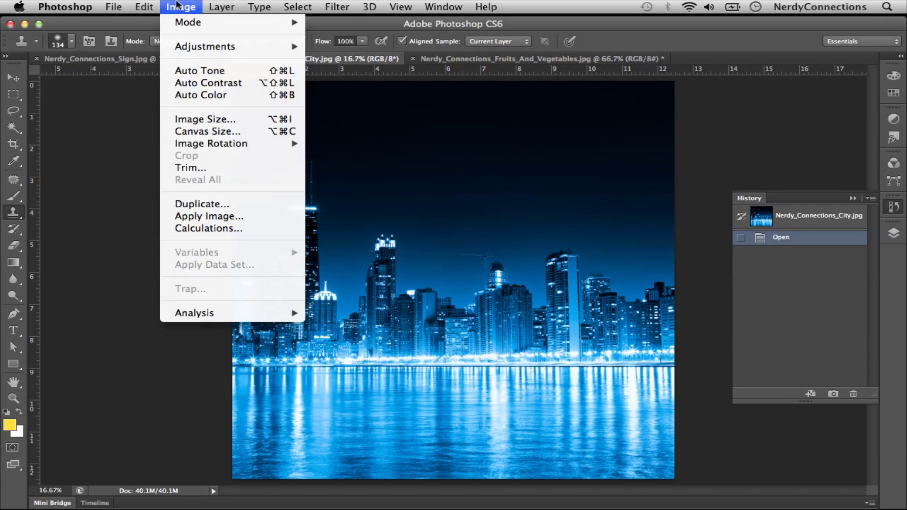
{"action": "left_click", "coordinate": [196, 124]}
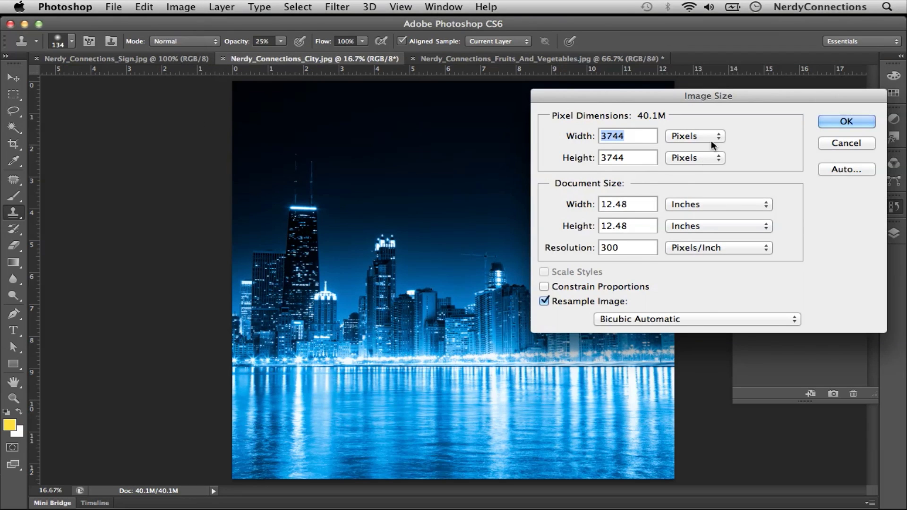
{"action": "left_click_drag", "start_coordinate": [633, 204], "coordinate": [586, 204]}
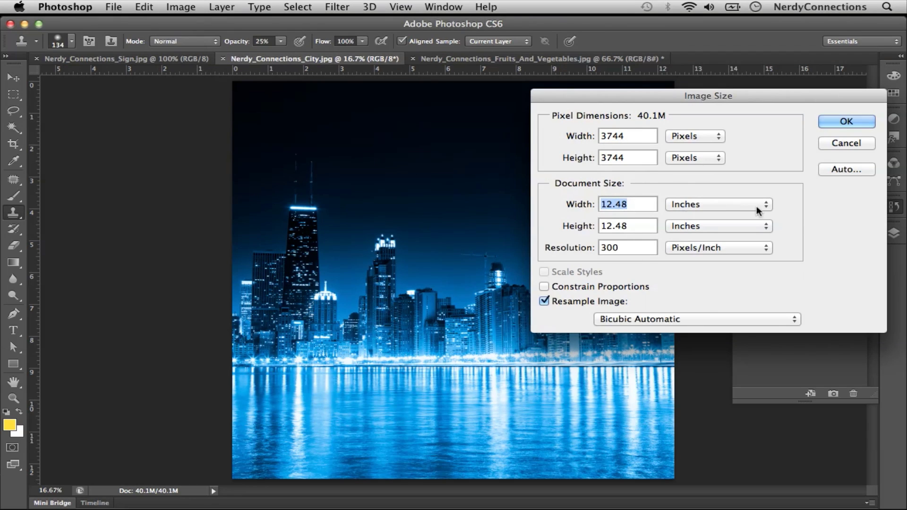
{"action": "left_click", "coordinate": [725, 205]}
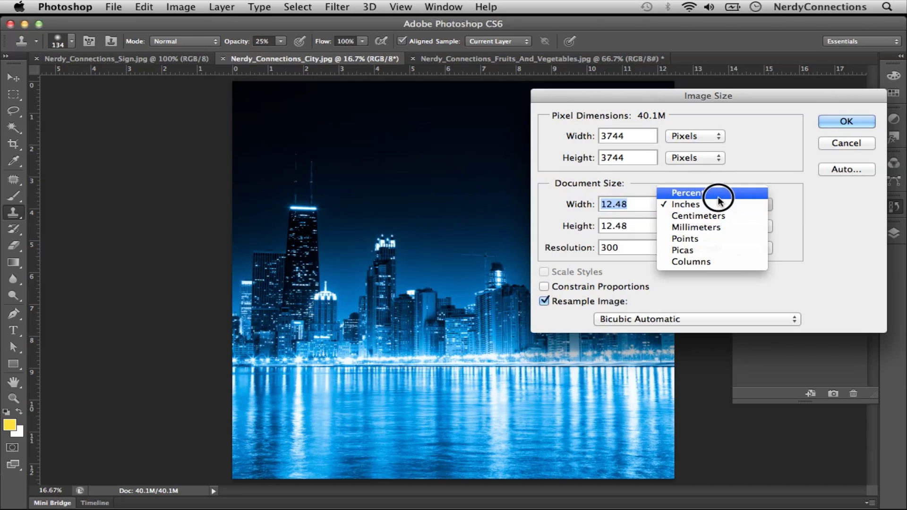
{"action": "left_click", "coordinate": [719, 196]}
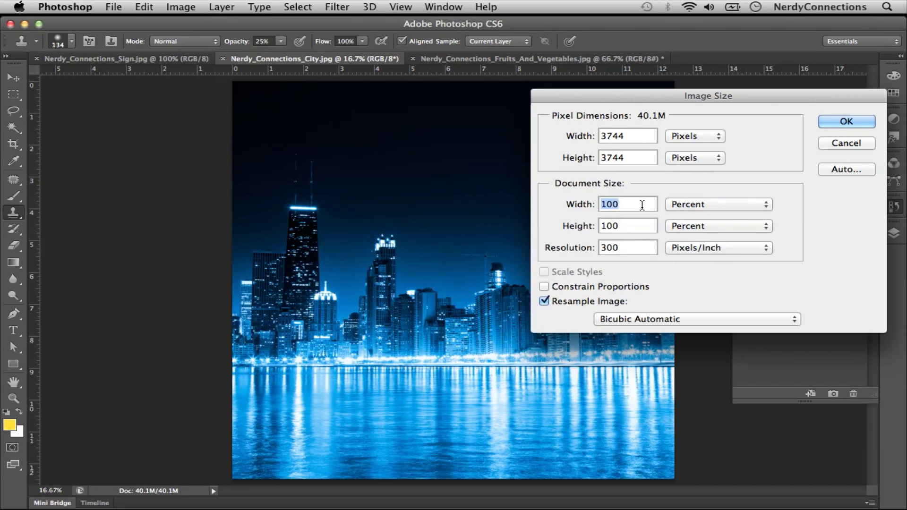
Turn on Constrain Proportions and set the width to 80 percent
{"action": "type", "text": "85"}
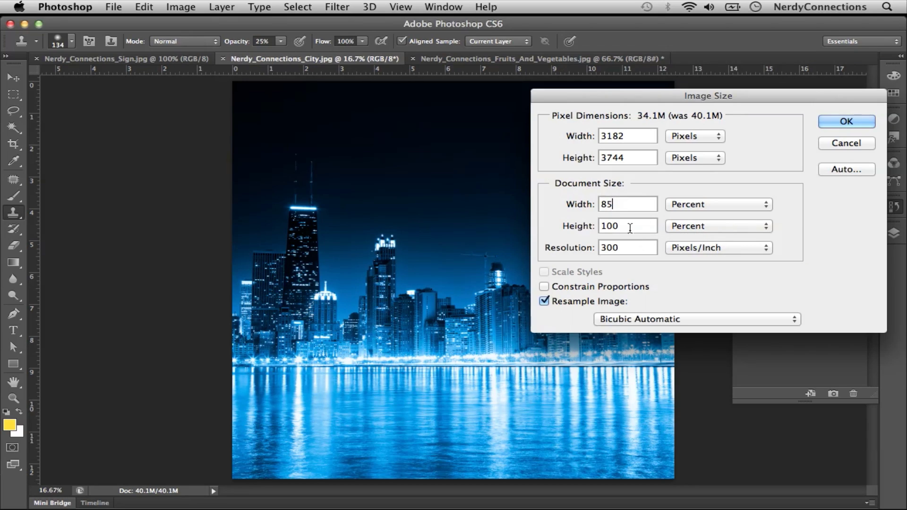
{"action": "left_click_drag", "start_coordinate": [614, 204], "coordinate": [569, 208]}
{"action": "type", "text": "100"}
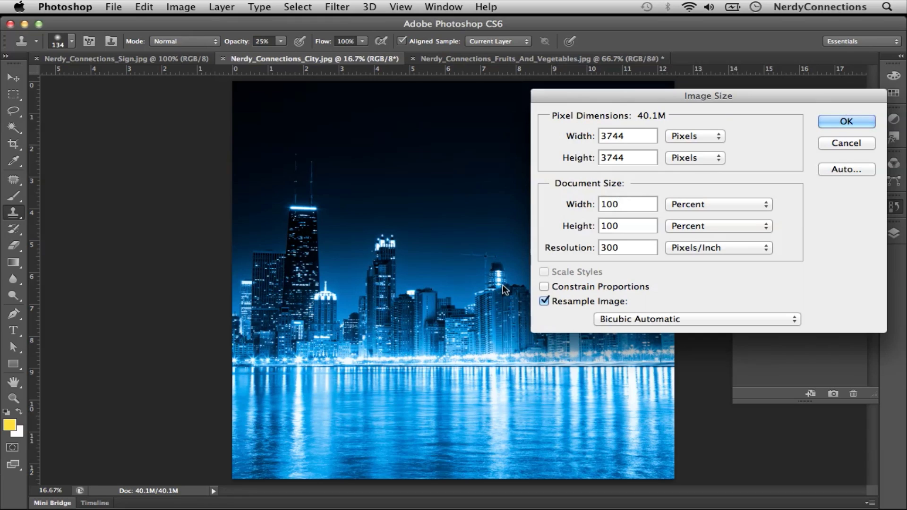
{"action": "left_click", "coordinate": [544, 287]}
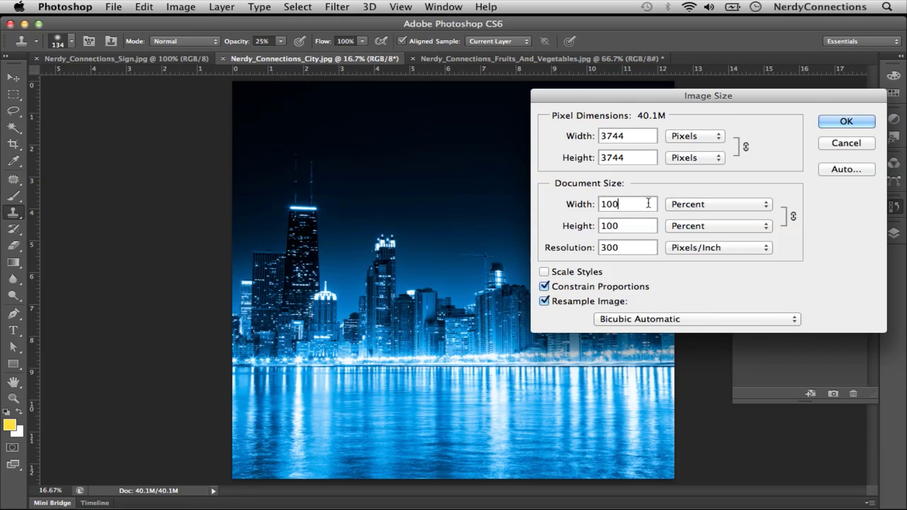
{"action": "left_click_drag", "start_coordinate": [624, 205], "coordinate": [534, 203]}
{"action": "type", "text": "80"}
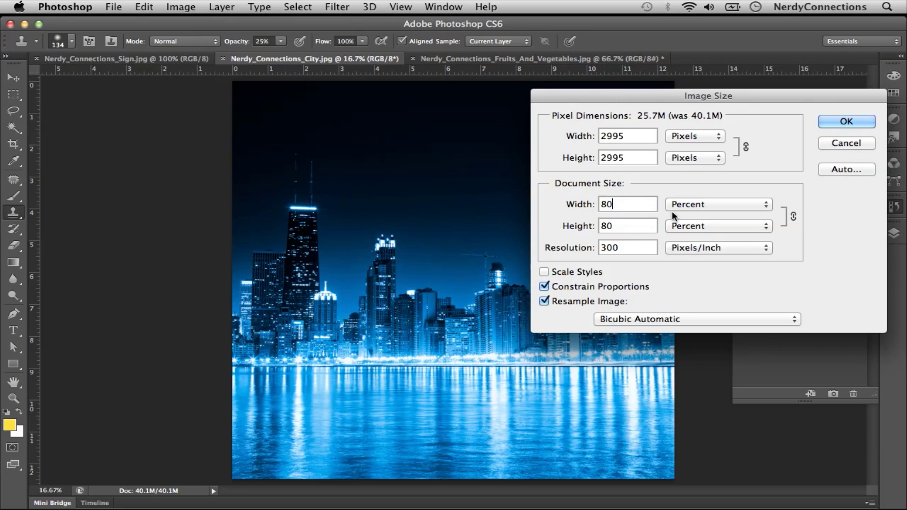
{"action": "left_click", "coordinate": [552, 204]}
Enter a width of 100, switch units to centimeters, then cancel the resize
{"action": "type", "text": "100"}
{"action": "left_click", "coordinate": [699, 204]}
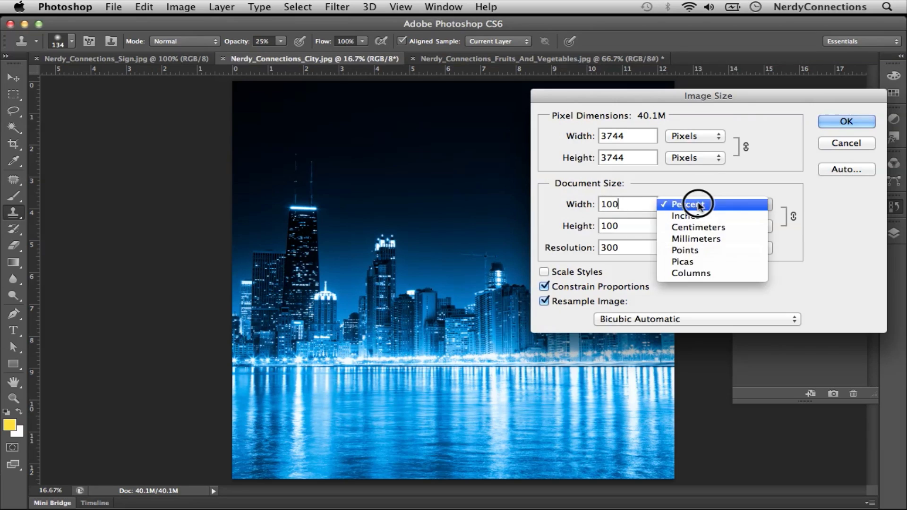
{"action": "left_click", "coordinate": [702, 227]}
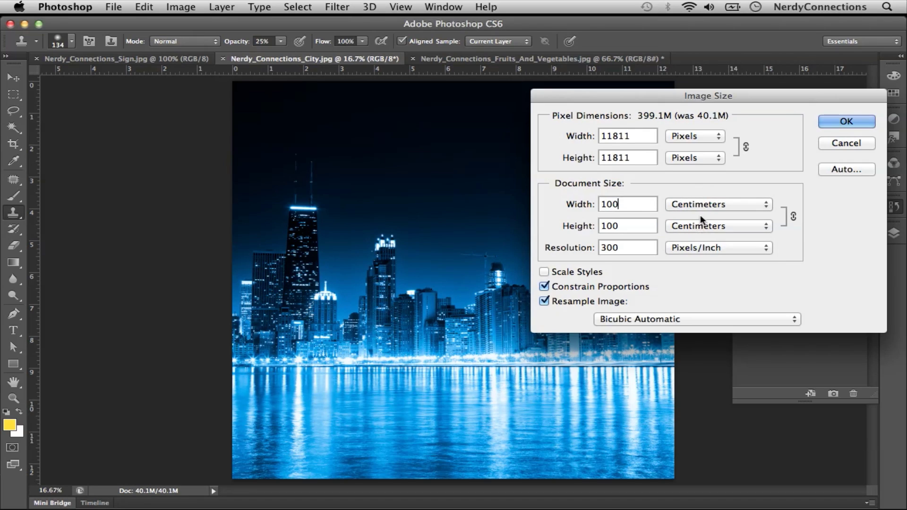
{"action": "left_click", "coordinate": [847, 143]}
Reopen Image Size and show the print size in centimeters, then millimeters
{"action": "left_click", "coordinate": [181, 6]}
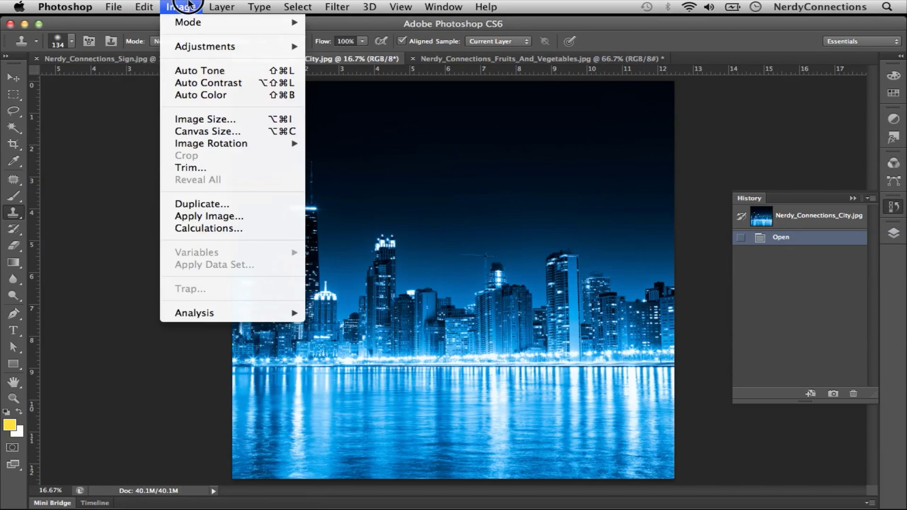
{"action": "left_click", "coordinate": [187, 120]}
{"action": "left_click", "coordinate": [707, 208]}
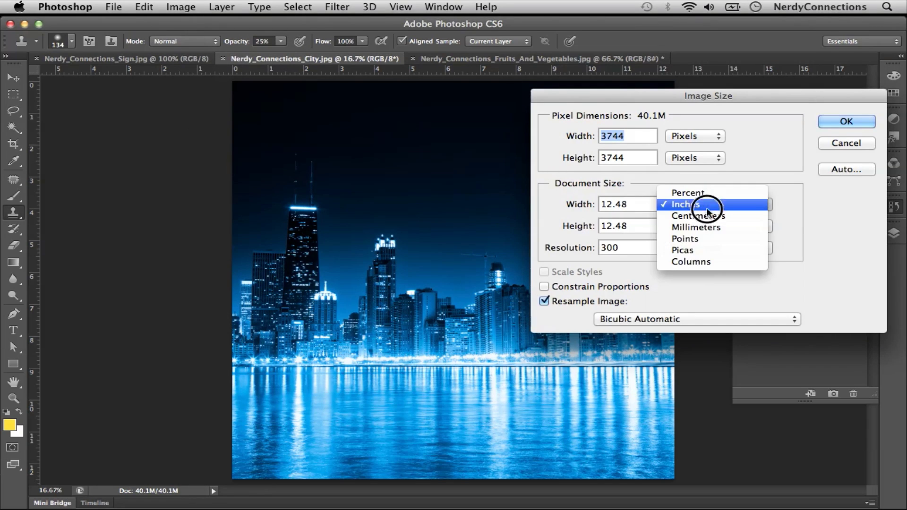
{"action": "left_click", "coordinate": [704, 216]}
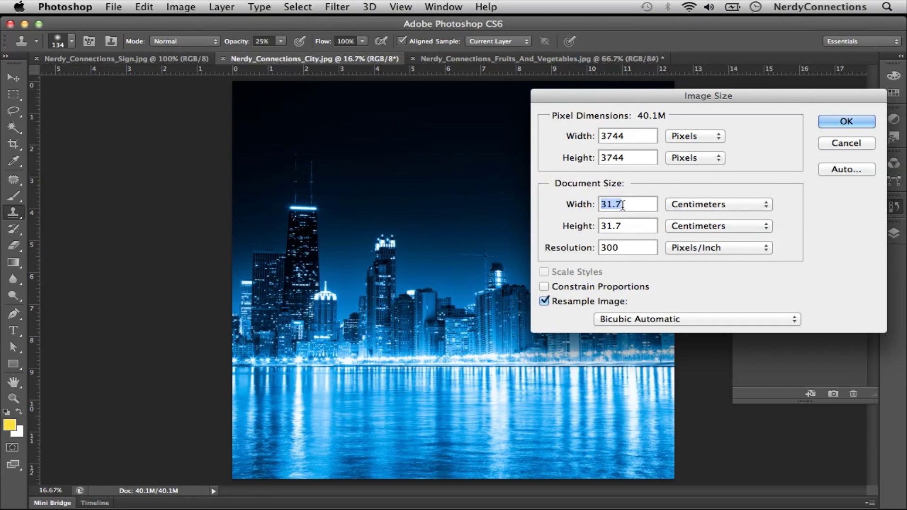
{"action": "left_click", "coordinate": [737, 206]}
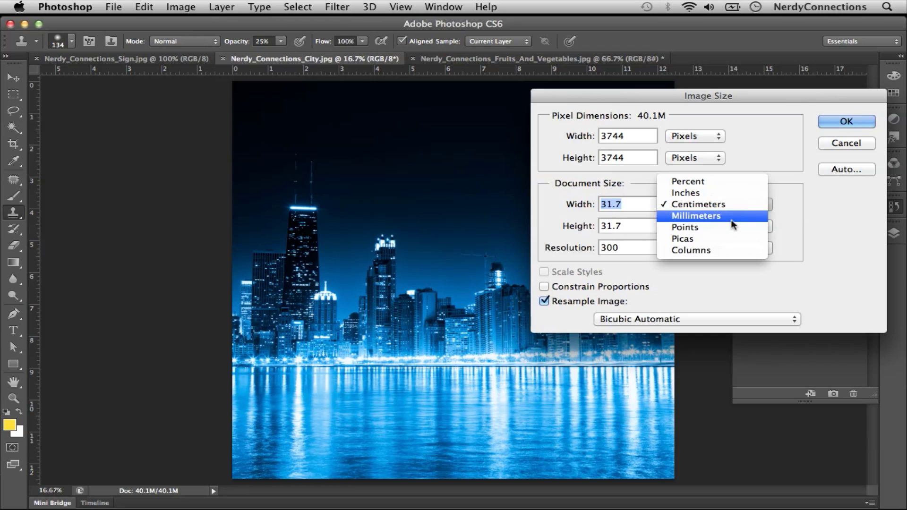
{"action": "left_click", "coordinate": [731, 219]}
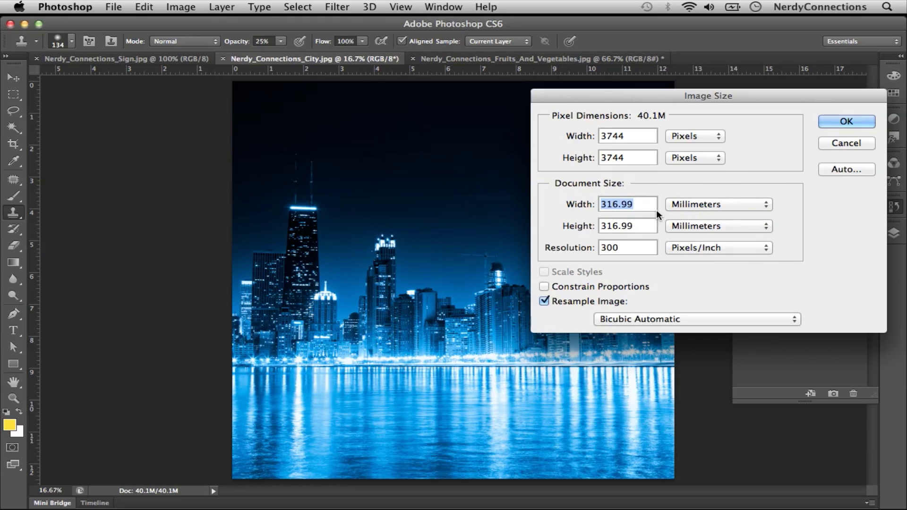
Show the print size in points, picas, and then columns (4.742 columns wide)
{"action": "left_click", "coordinate": [730, 208]}
{"action": "left_click", "coordinate": [719, 214]}
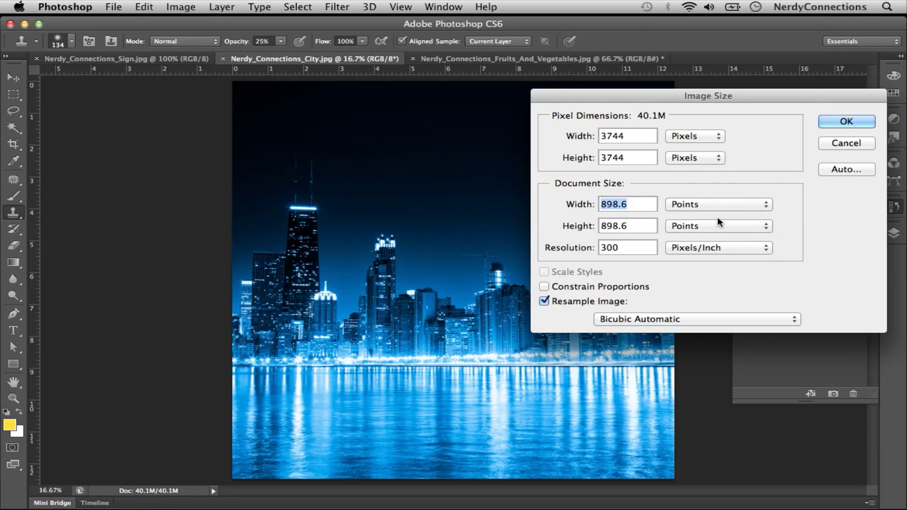
{"action": "left_click", "coordinate": [726, 206]}
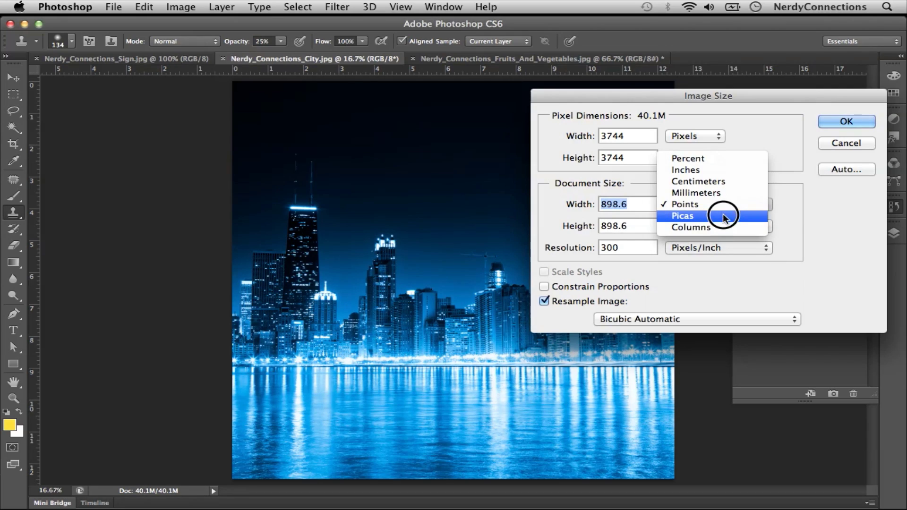
{"action": "left_click", "coordinate": [722, 215]}
{"action": "left_click", "coordinate": [704, 202]}
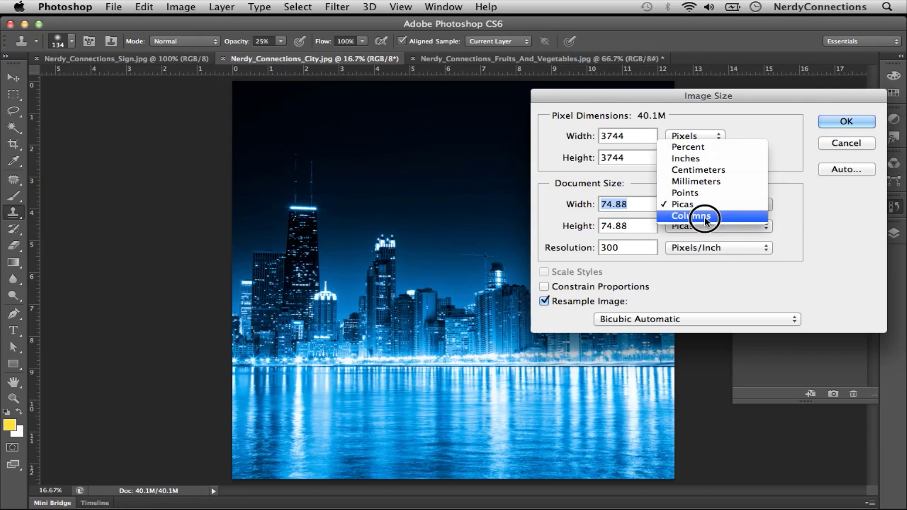
{"action": "left_click", "coordinate": [706, 219]}
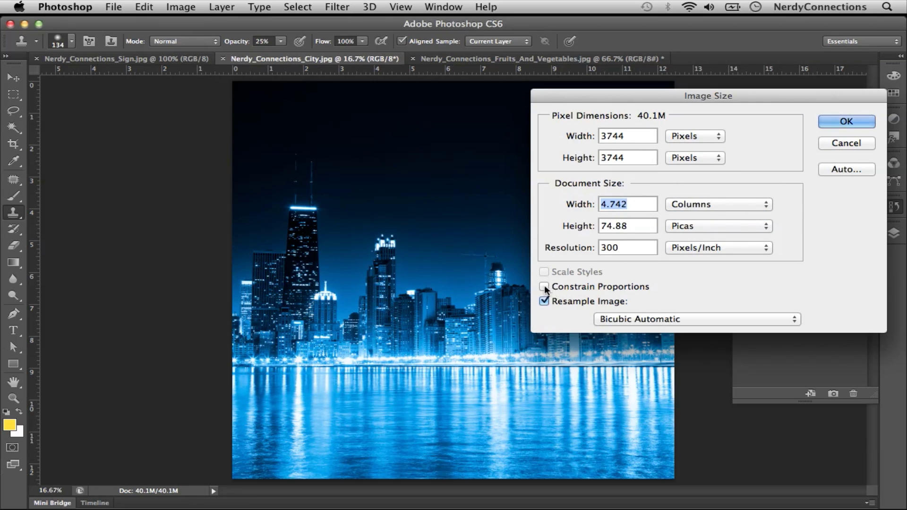
{"action": "left_click", "coordinate": [718, 204]}
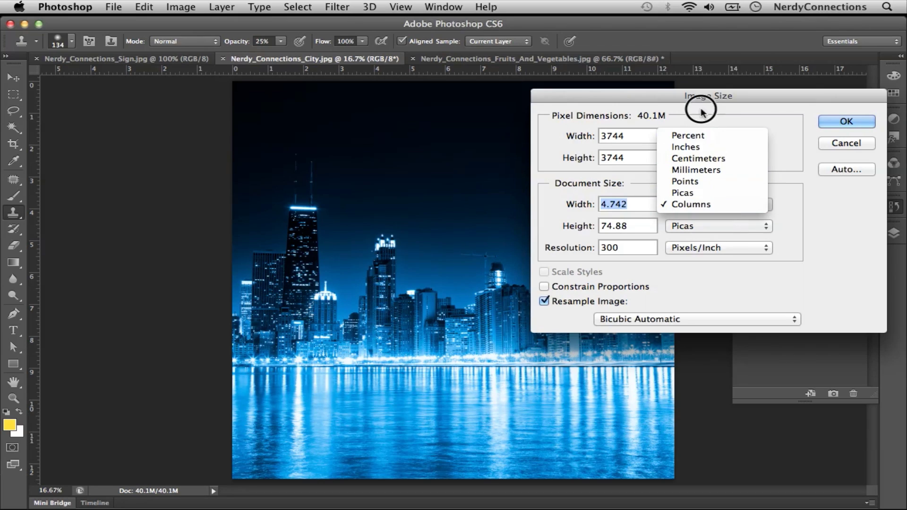
Resample the city photo to 6 inches wide with linked proportions, then switch to the neon sign
{"action": "left_click", "coordinate": [694, 146]}
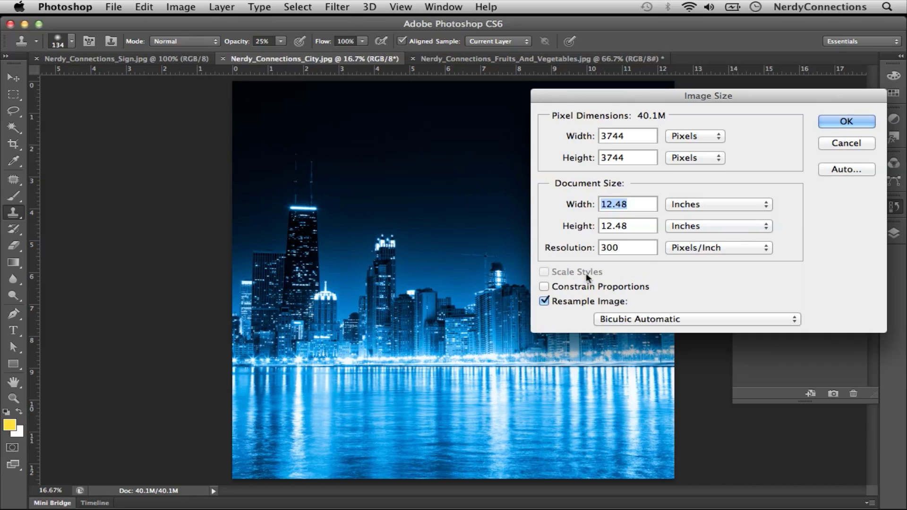
{"action": "left_click", "coordinate": [544, 286]}
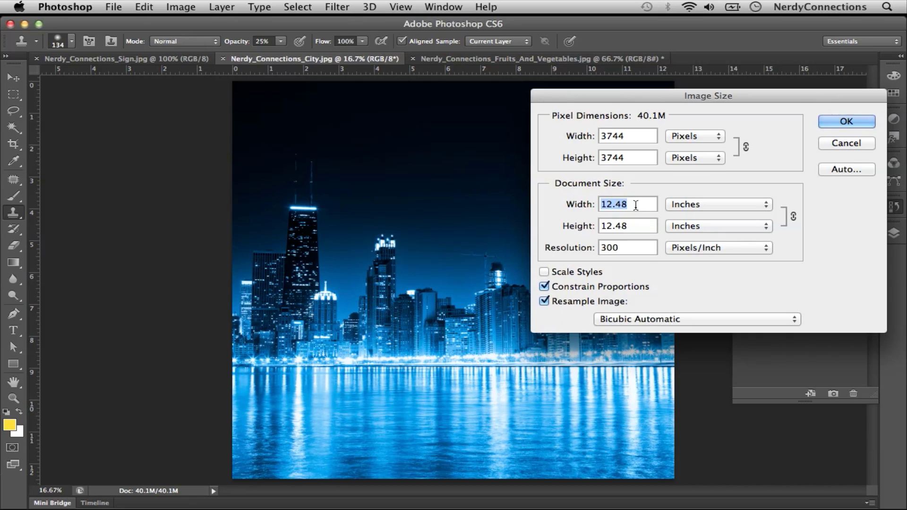
{"action": "type", "text": "6"}
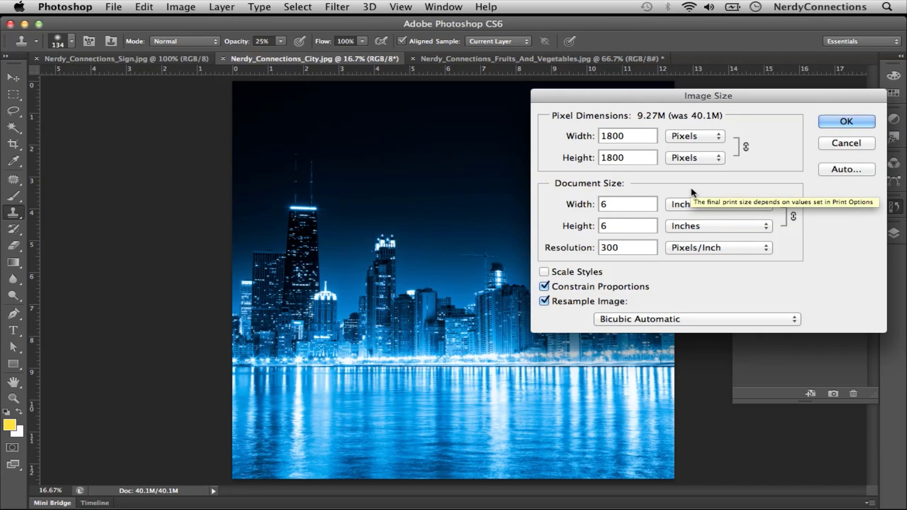
{"action": "left_click", "coordinate": [850, 123]}
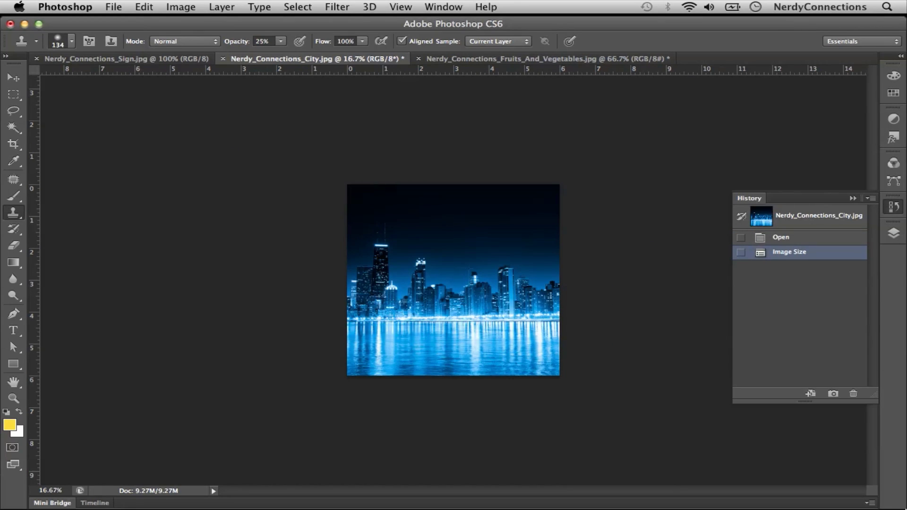
{"action": "left_click", "coordinate": [162, 59]}
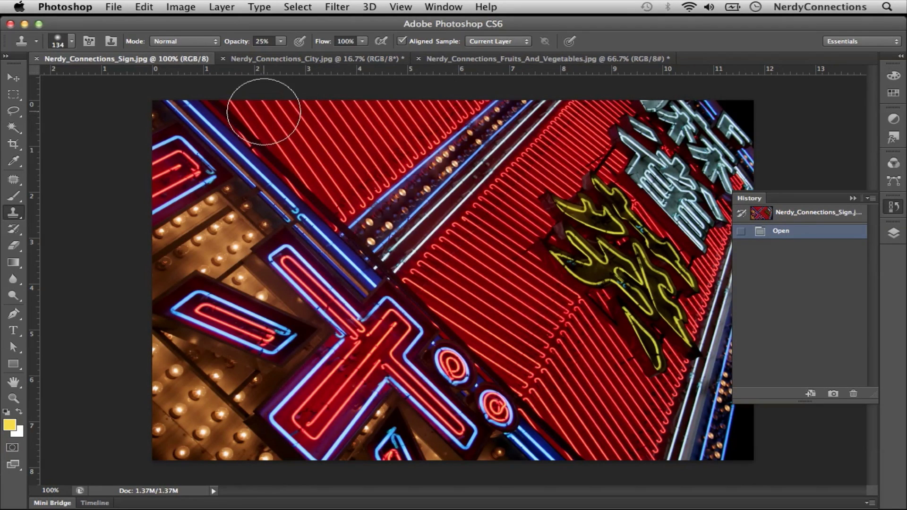
Open Image Size for the neon sign and select its 72 ppi resolution and 11.792-inch width
{"action": "left_click", "coordinate": [181, 7]}
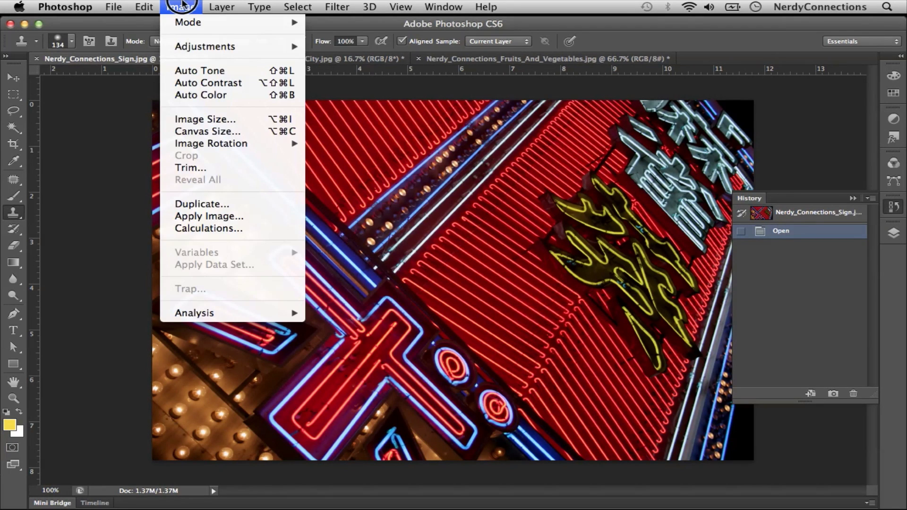
{"action": "left_click", "coordinate": [199, 119]}
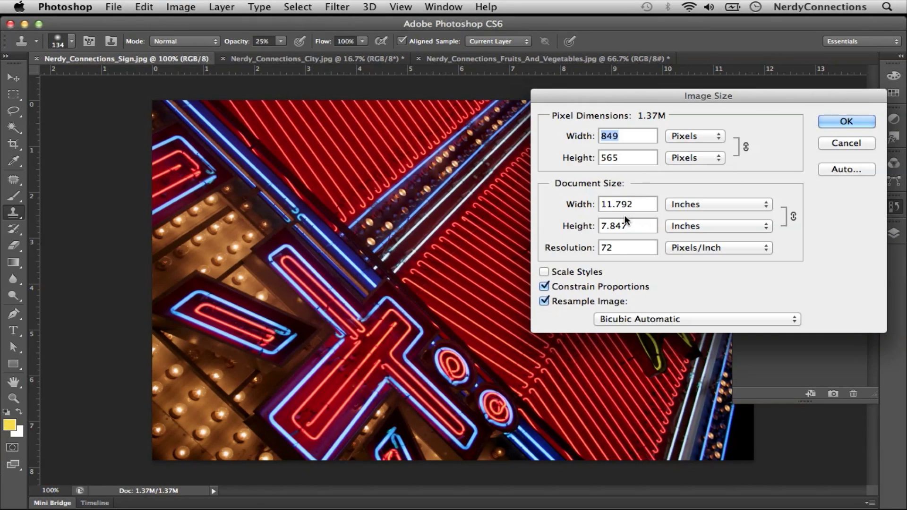
{"action": "left_click_drag", "start_coordinate": [616, 247], "coordinate": [584, 249]}
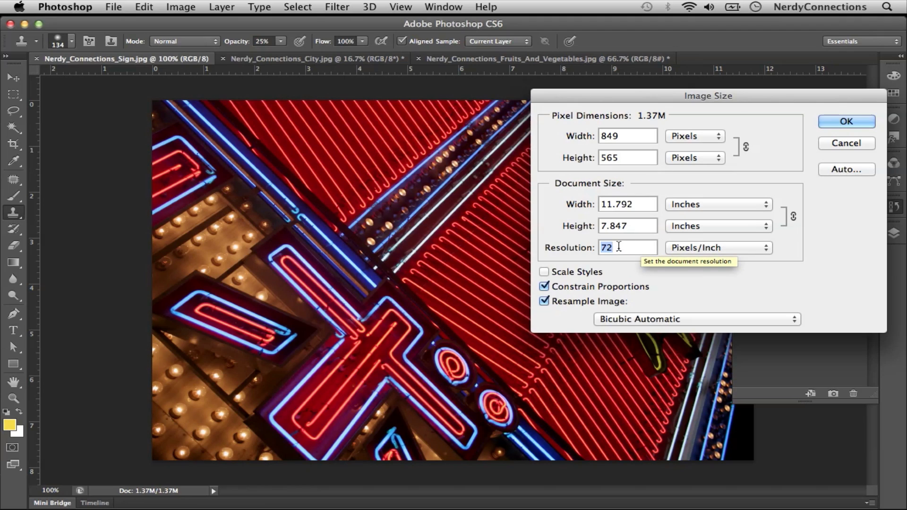
{"action": "double_click", "coordinate": [603, 246]}
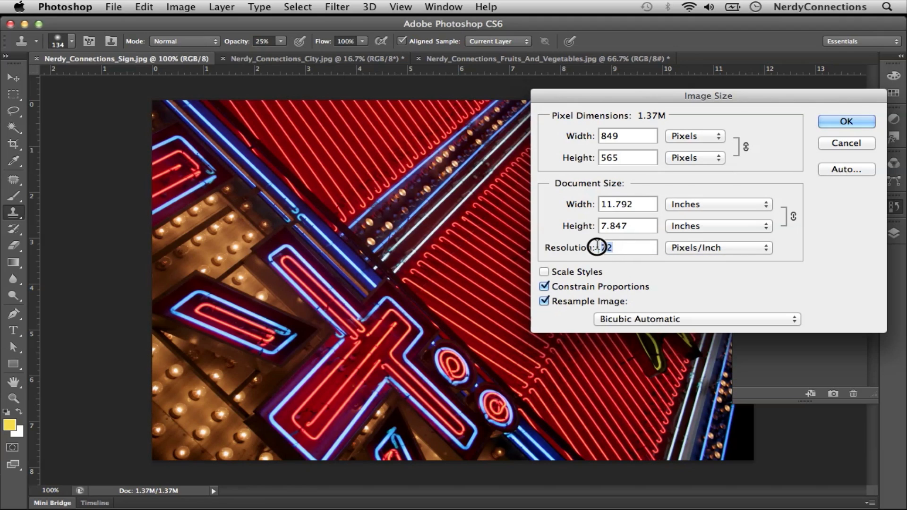
{"action": "double_click", "coordinate": [590, 204]}
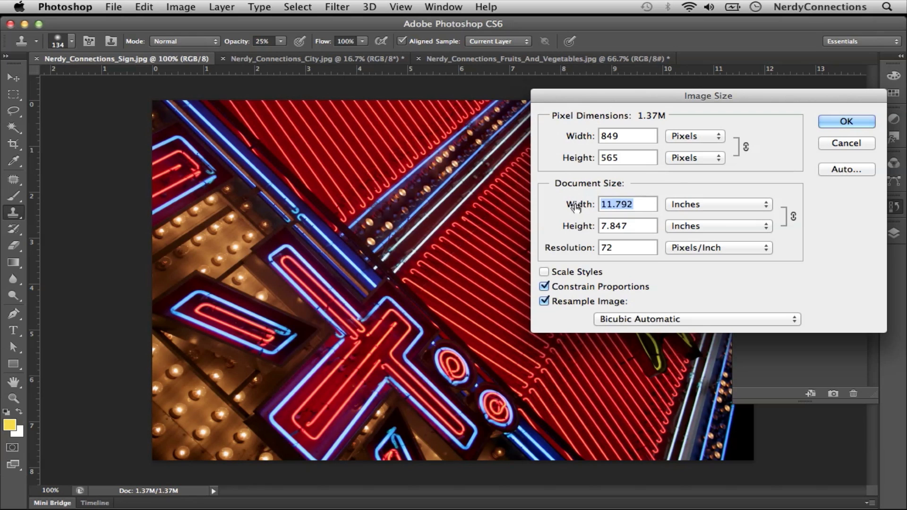